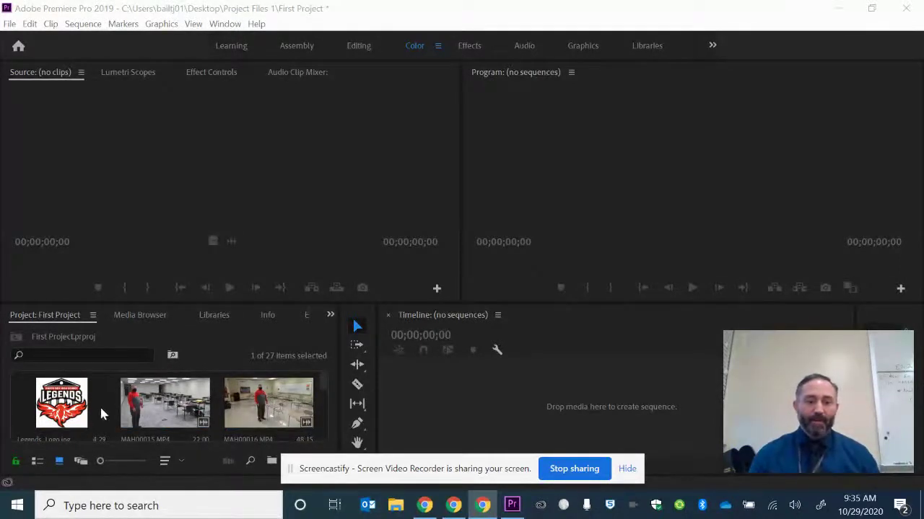
Step: Create a sequence from the MAH00015.MP4 clip by placing it in the empty timeline
scroll(101, 405, down, 1)
scroll(127, 415, up, 1)
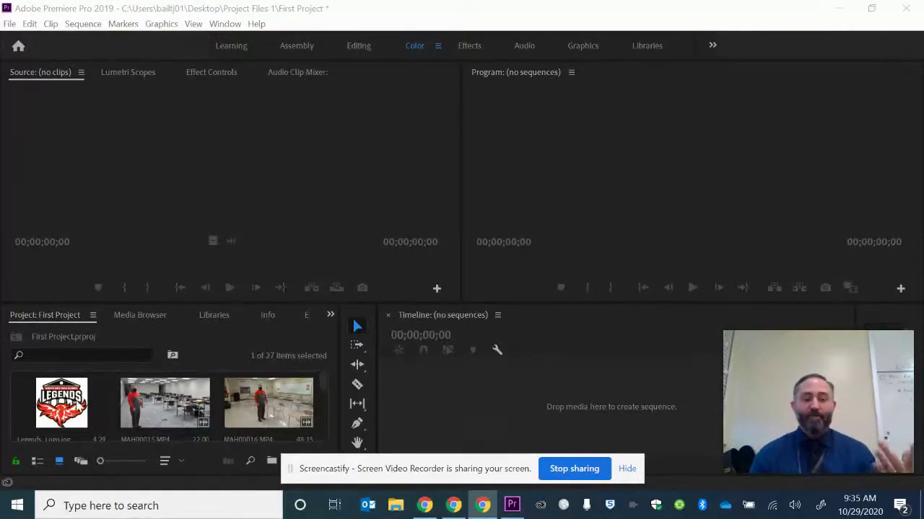
scroll(80, 408, down, 1)
scroll(79, 408, up, 1)
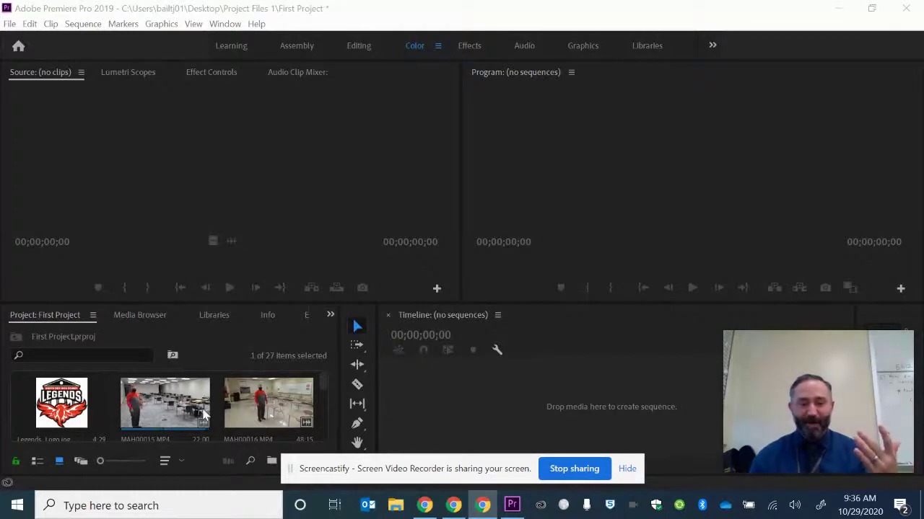
drag(163, 404, 467, 409)
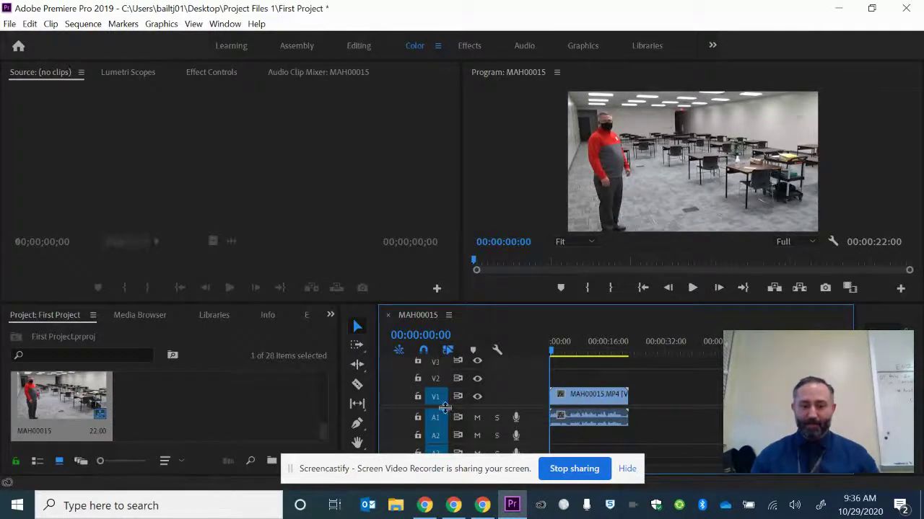
drag(453, 473, 198, 131)
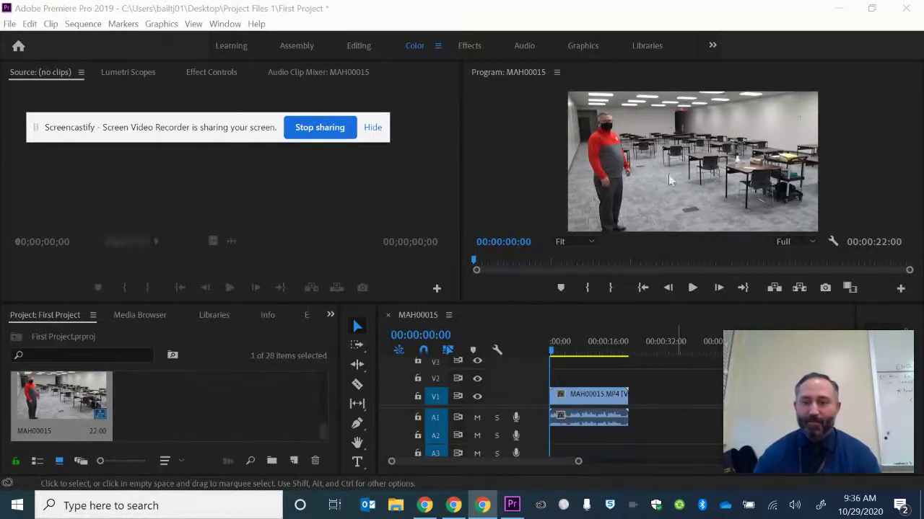
Step: Play the first few seconds of the MAH00015 sequence and stop the playback
click(691, 289)
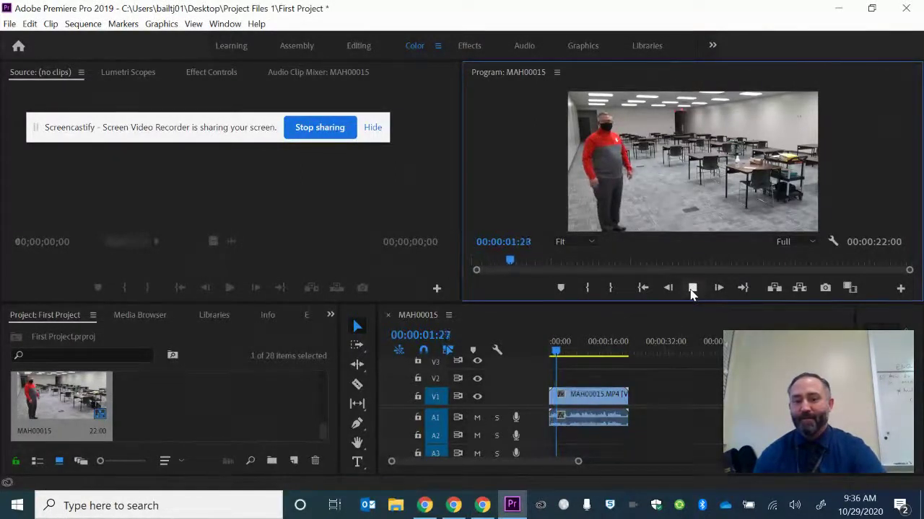
click(692, 288)
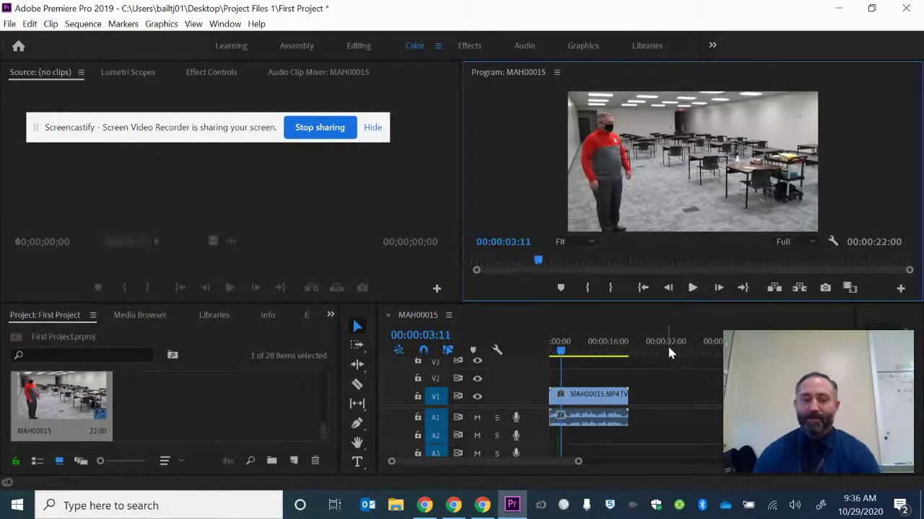
click(592, 393)
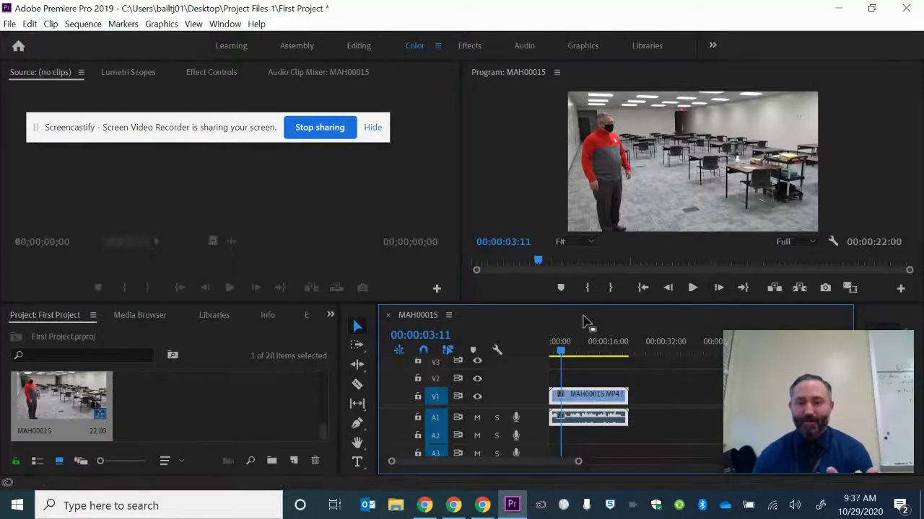
click(675, 391)
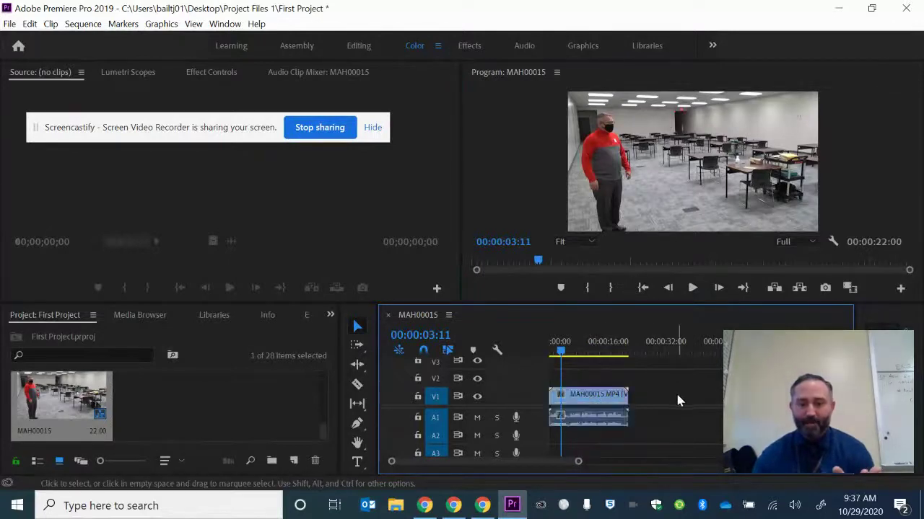
Step: Apply Scale to Frame Size to the MAH00015.MP4 clip in the timeline
click(584, 399)
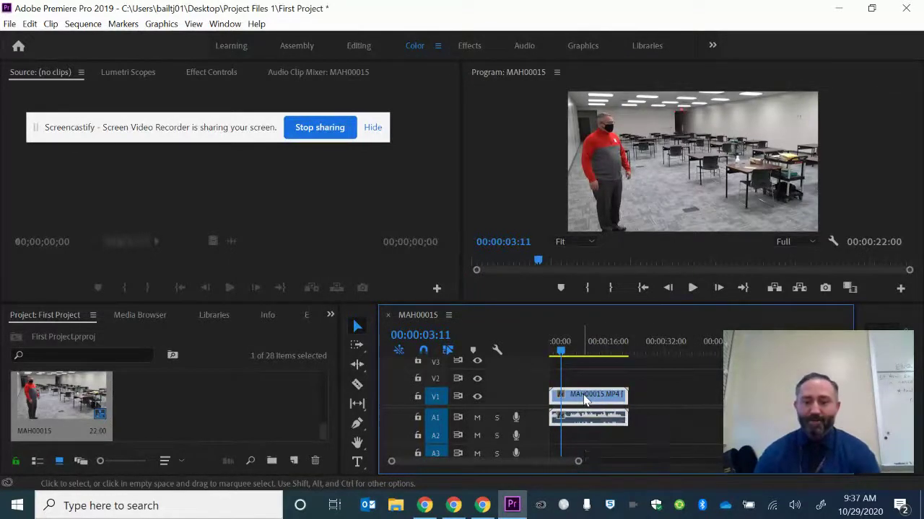
right_click(584, 401)
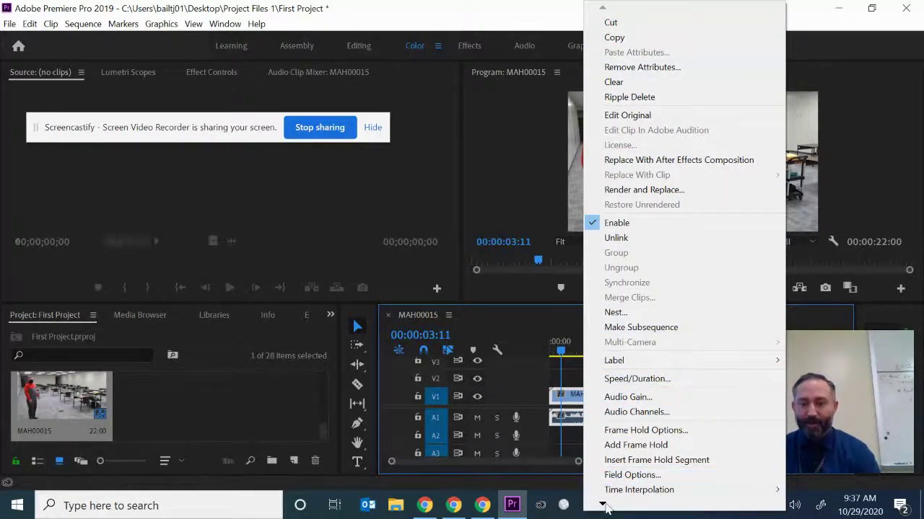
mouse_move(605, 505)
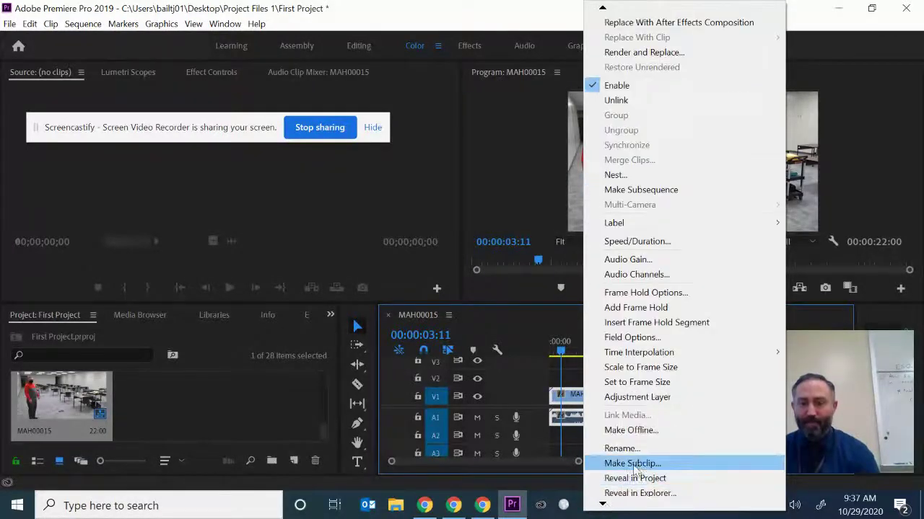
click(650, 368)
Step: Cut the MAH00015.MP4 clip out of the timeline and return the playhead to 00:00:00:00
right_click(590, 395)
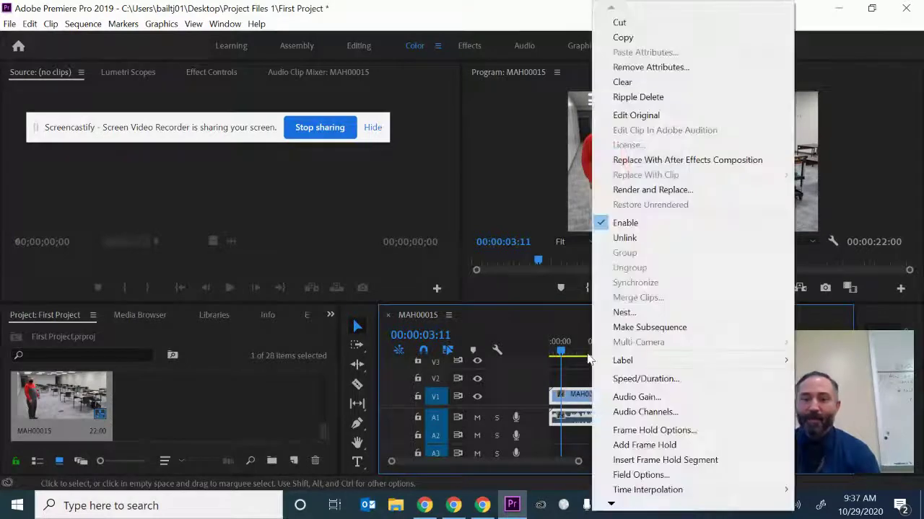
click(619, 23)
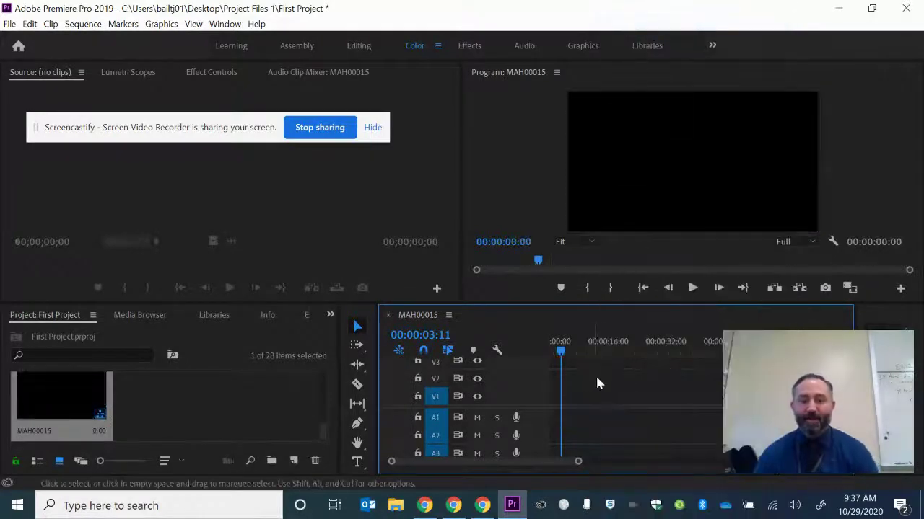
click(279, 414)
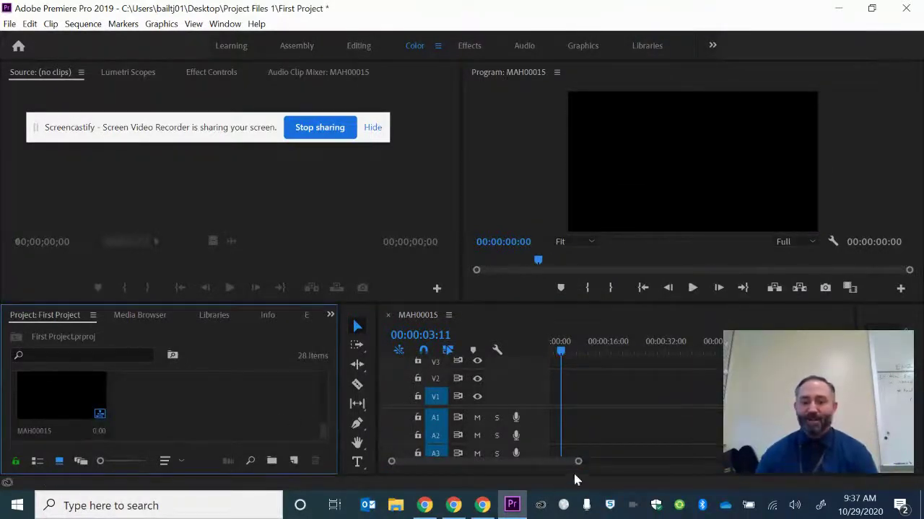
drag(561, 351, 547, 353)
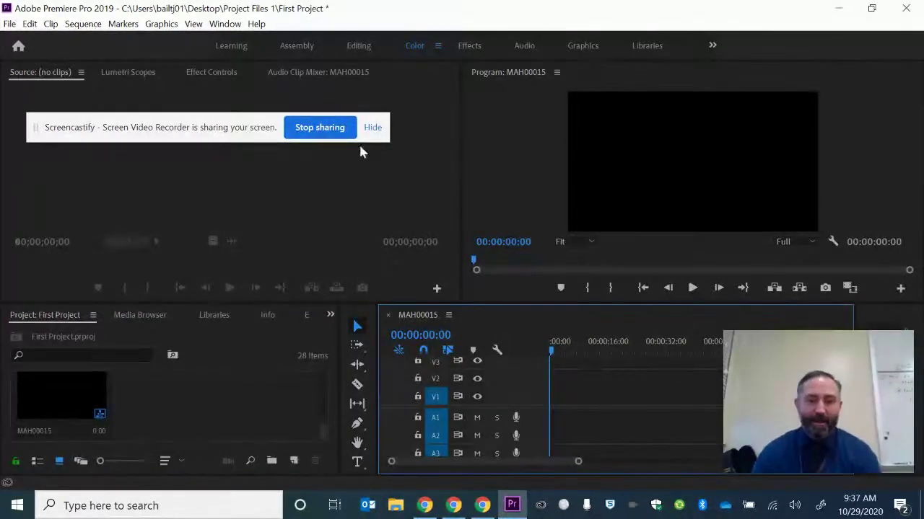
drag(248, 133, 667, 24)
Step: Place the Legends_Logo.jpg image from the project media at the start of video track V1
click(213, 404)
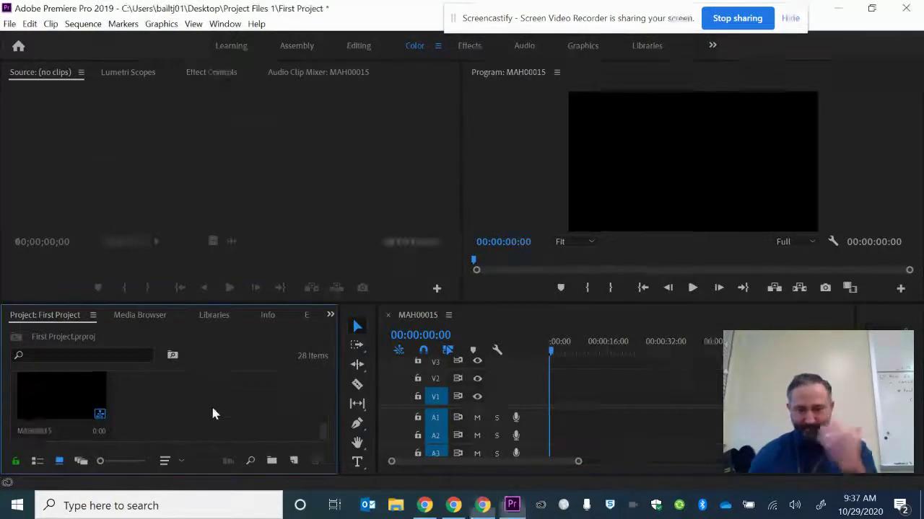
scroll(247, 423, up, 3)
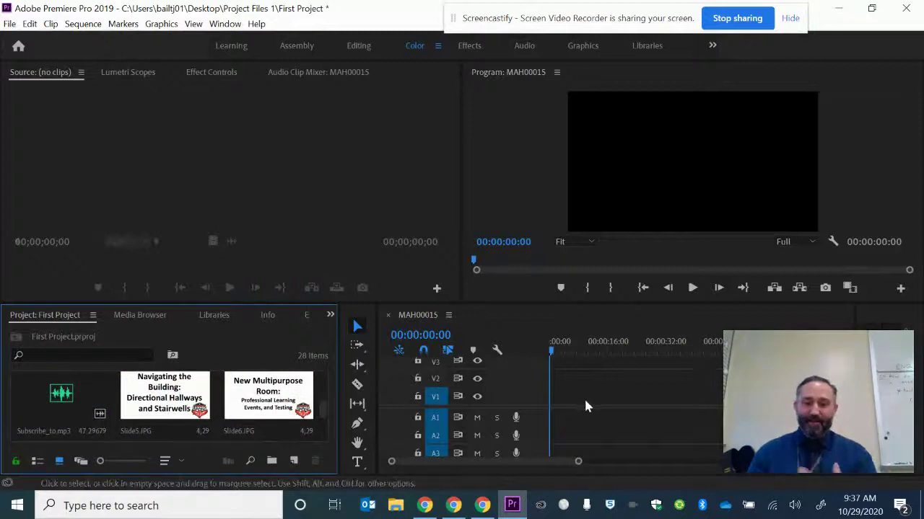
scroll(254, 417, down, 3)
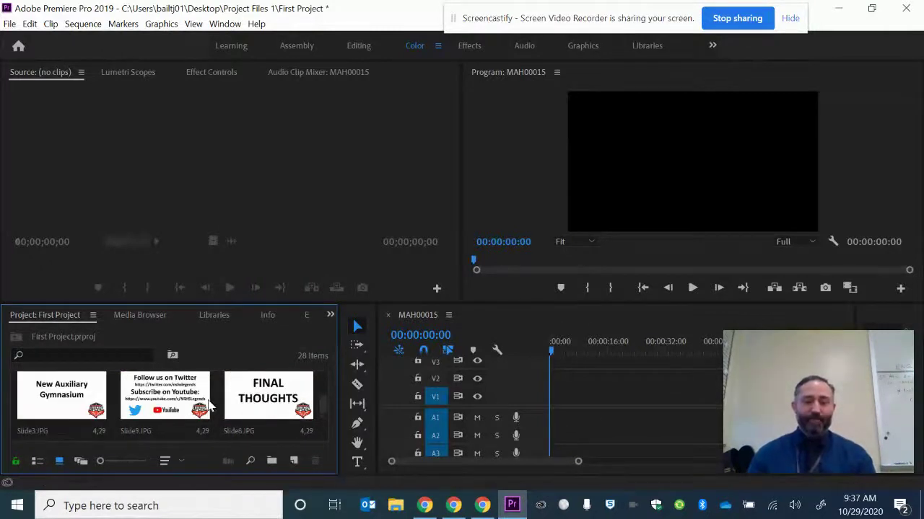
scroll(208, 406, up, 3)
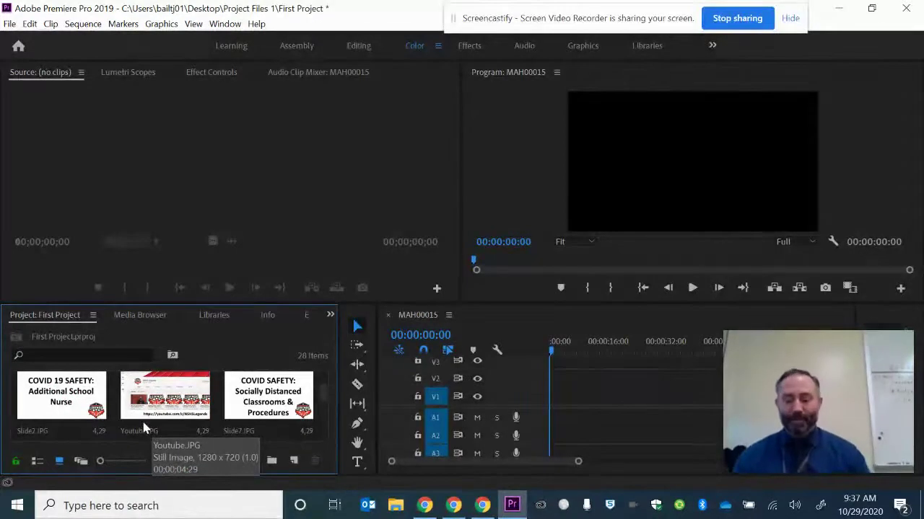
scroll(107, 416, up, 3)
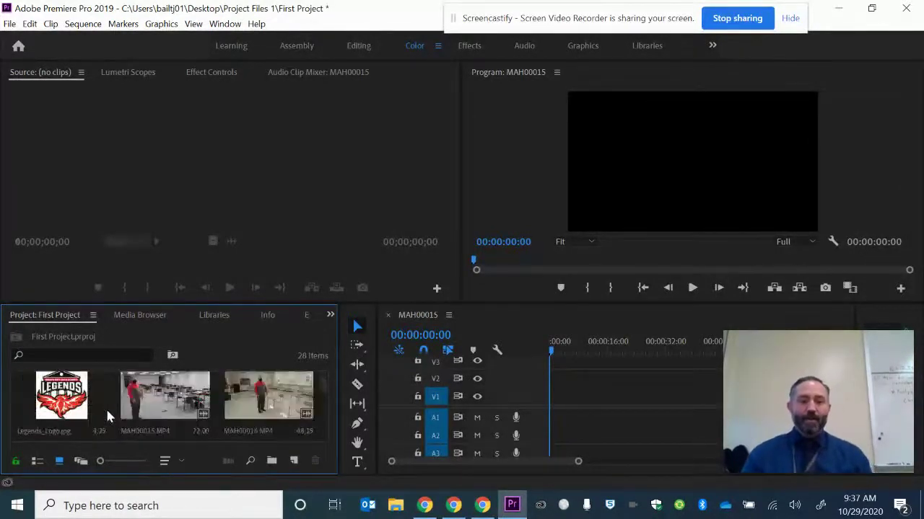
scroll(109, 420, down, 1)
scroll(97, 419, up, 1)
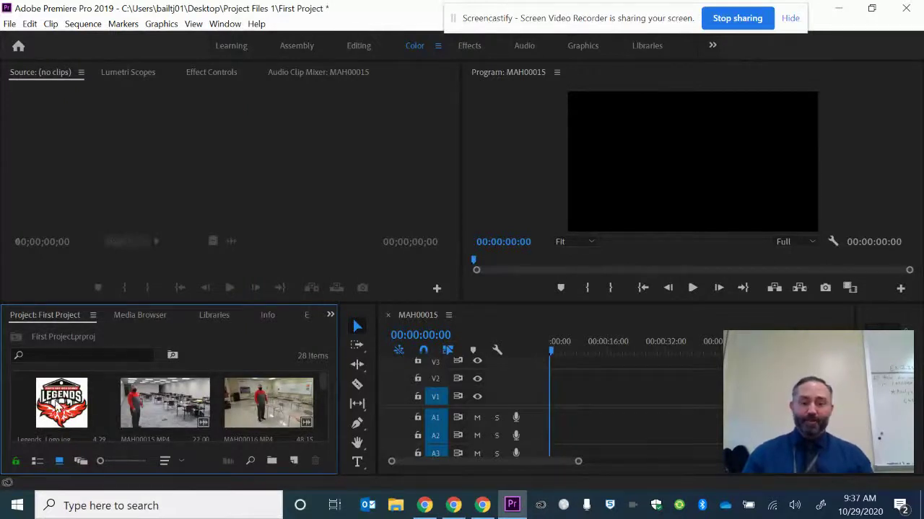
click(61, 407)
drag(233, 435, 557, 403)
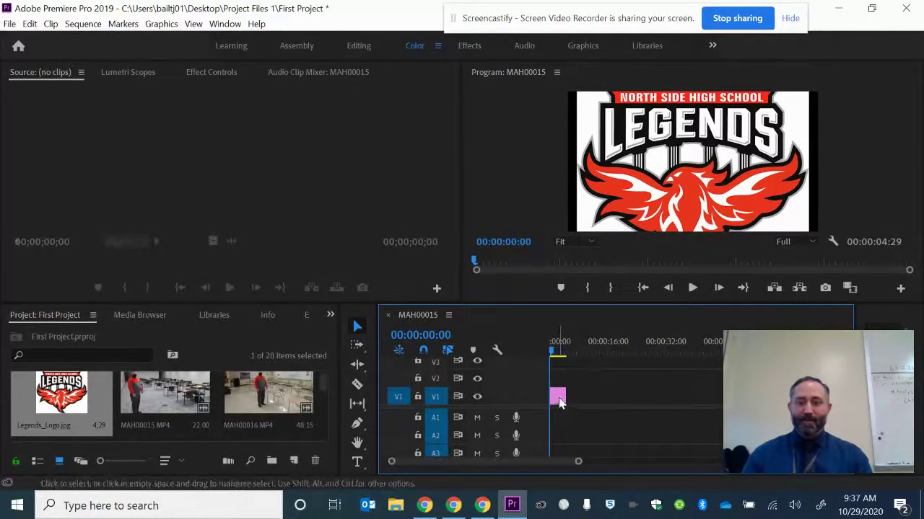
Step: Apply Scale to Frame Size to the logo clip on V1 and open the clip in the Source monitor
right_click(558, 401)
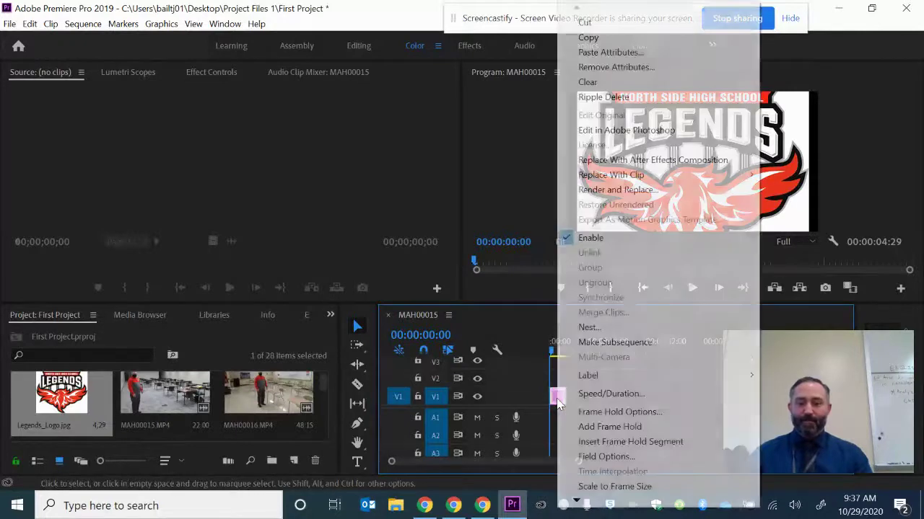
click(629, 487)
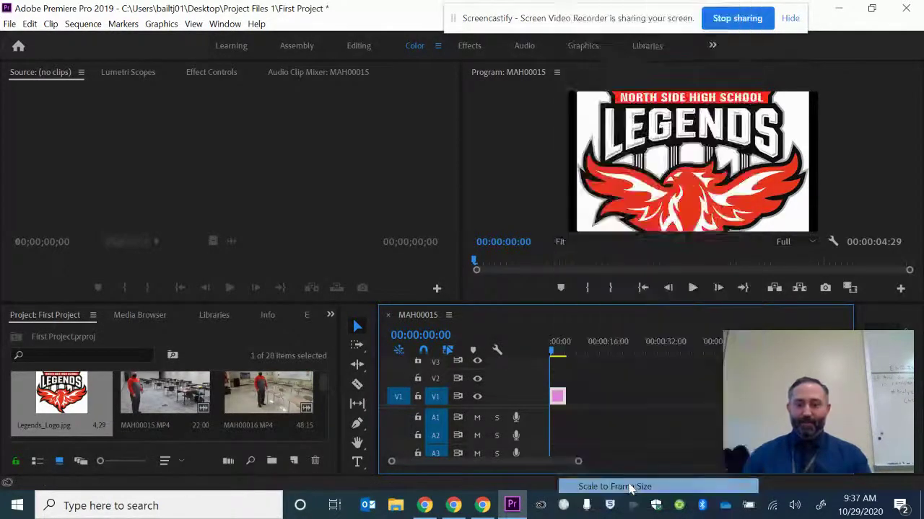
right_click(557, 398)
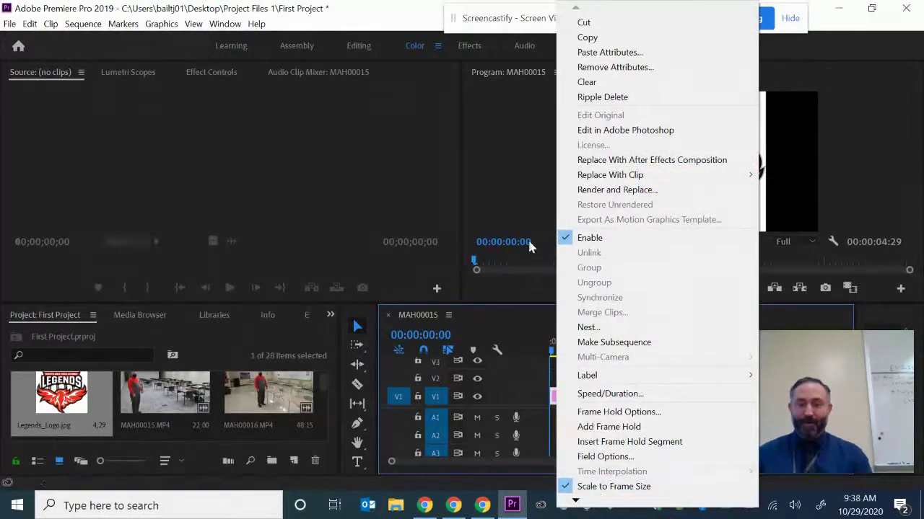
click(507, 192)
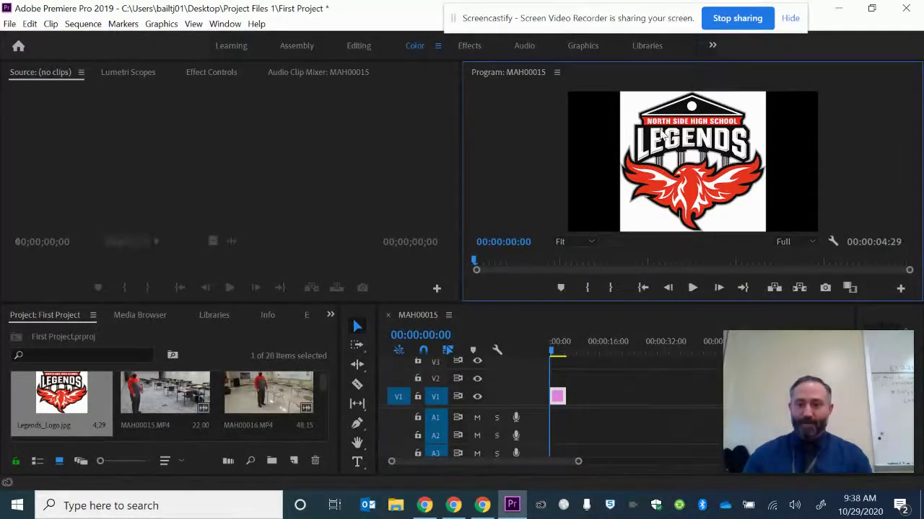
double_click(558, 397)
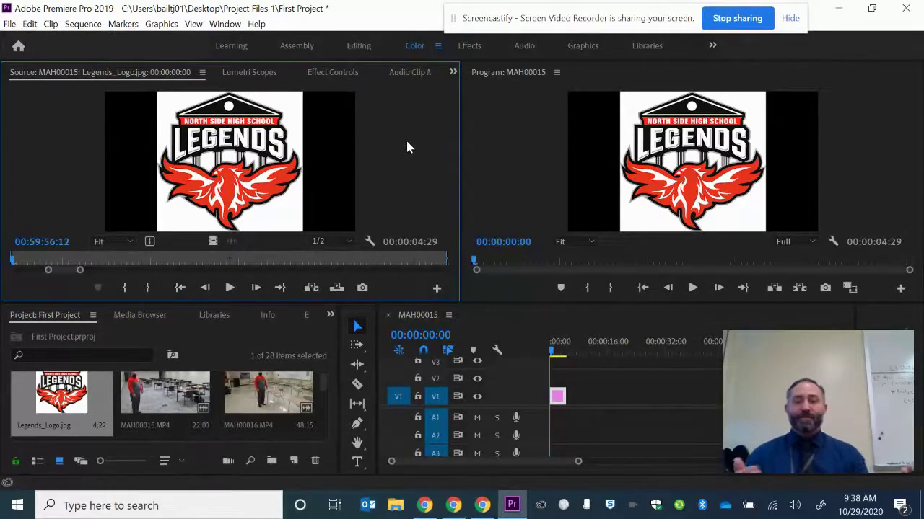
click(416, 174)
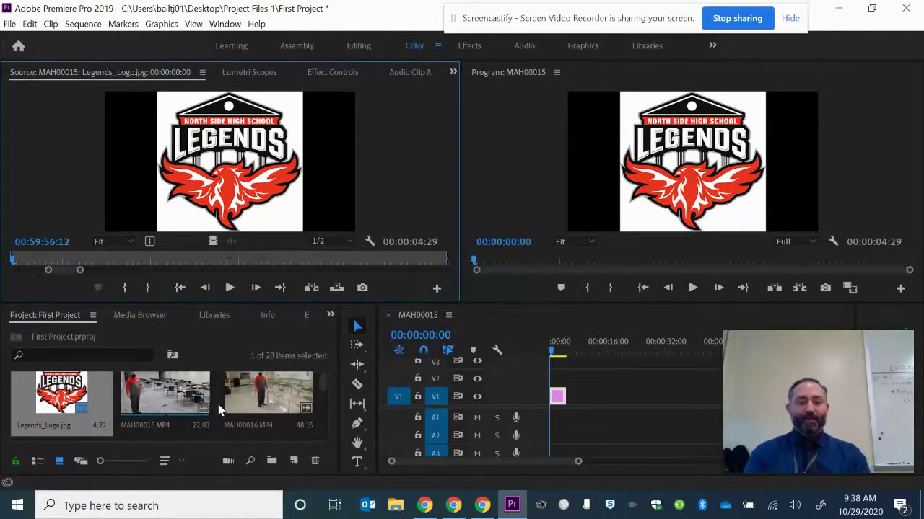
Step: Place the VARSITY short audio clip from the project media at the start of audio track A1, beneath the logo
scroll(214, 409, up, 1)
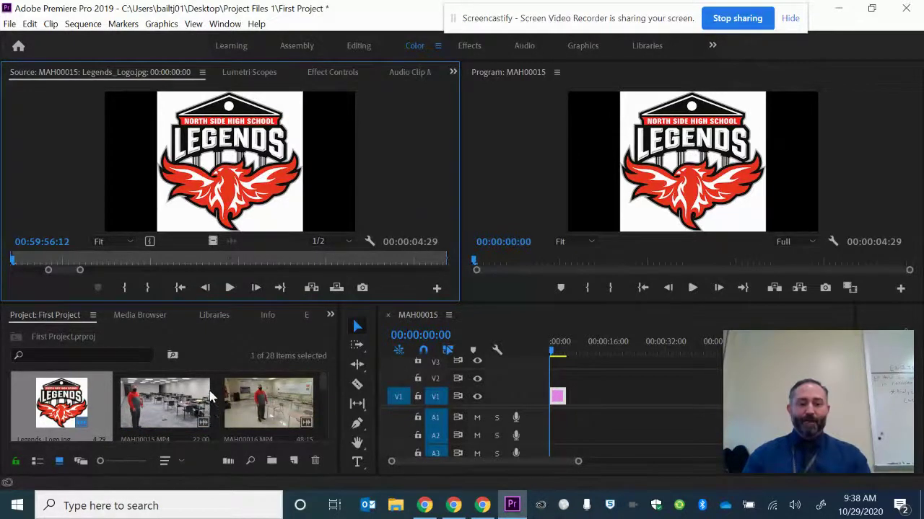
scroll(213, 397, down, 4)
scroll(180, 401, up, 4)
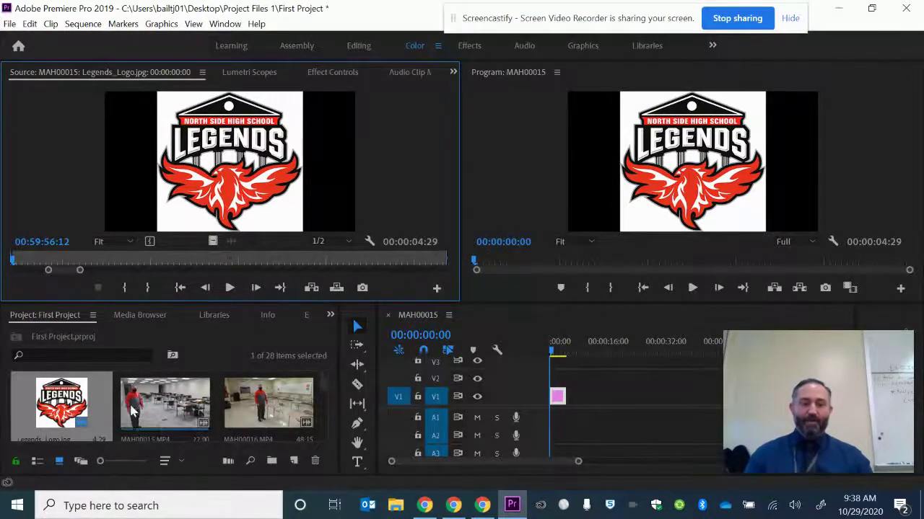
scroll(132, 410, down, 2)
scroll(140, 412, down, 5)
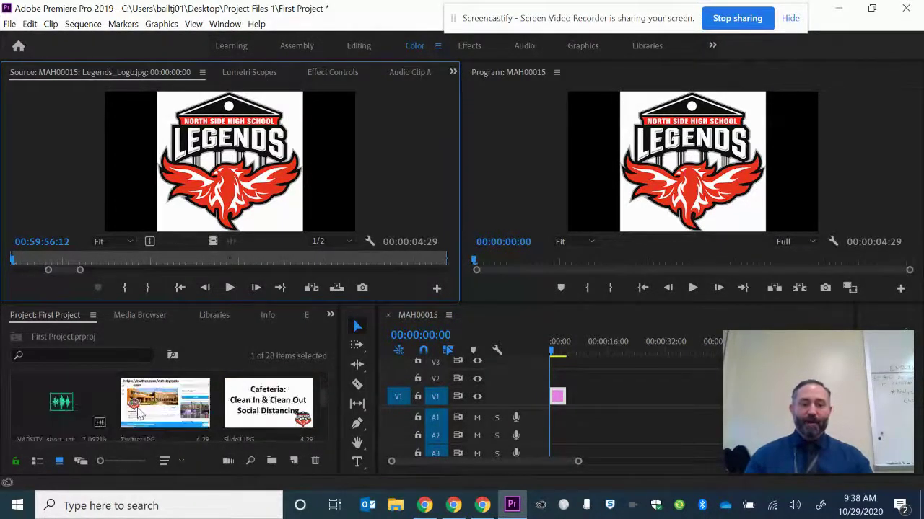
click(61, 404)
drag(504, 434, 556, 429)
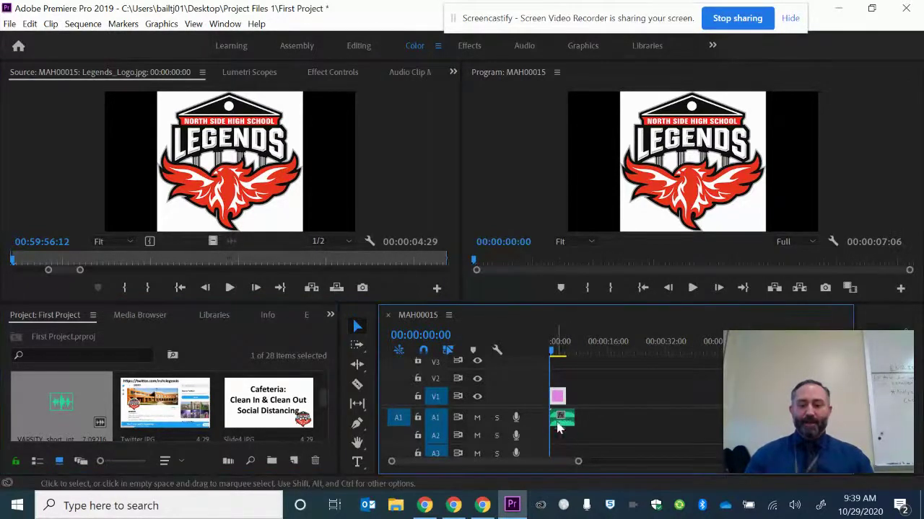
Step: Increase the height of audio track A1 in the timeline to enlarge its waveform
drag(856, 399, 866, 120)
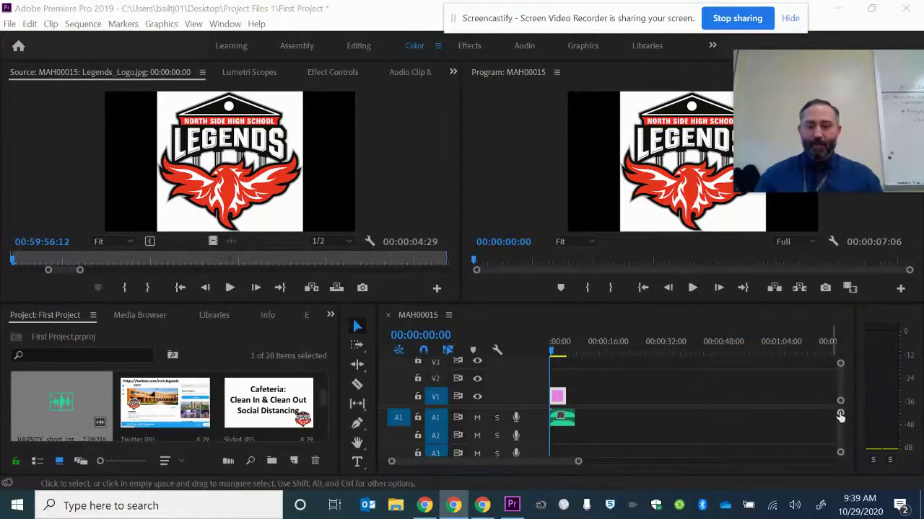
click(840, 451)
drag(840, 452, 839, 445)
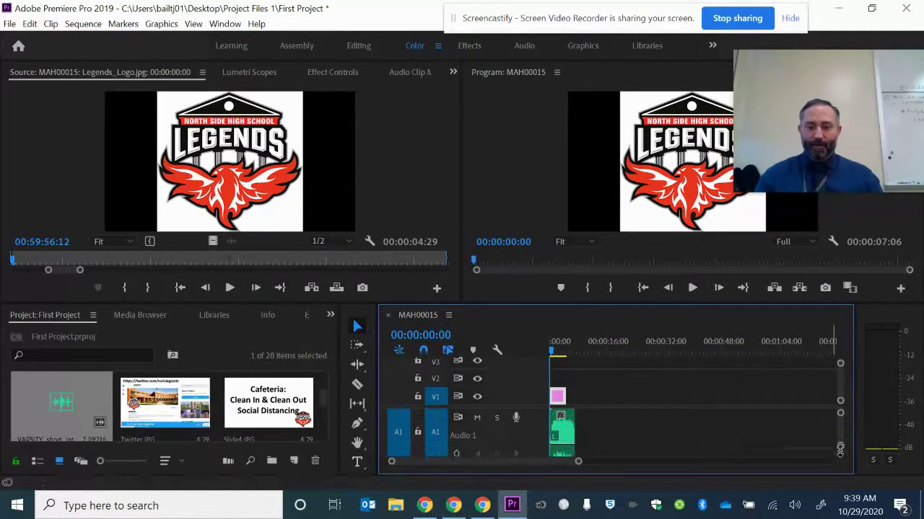
scroll(626, 442, down, 2)
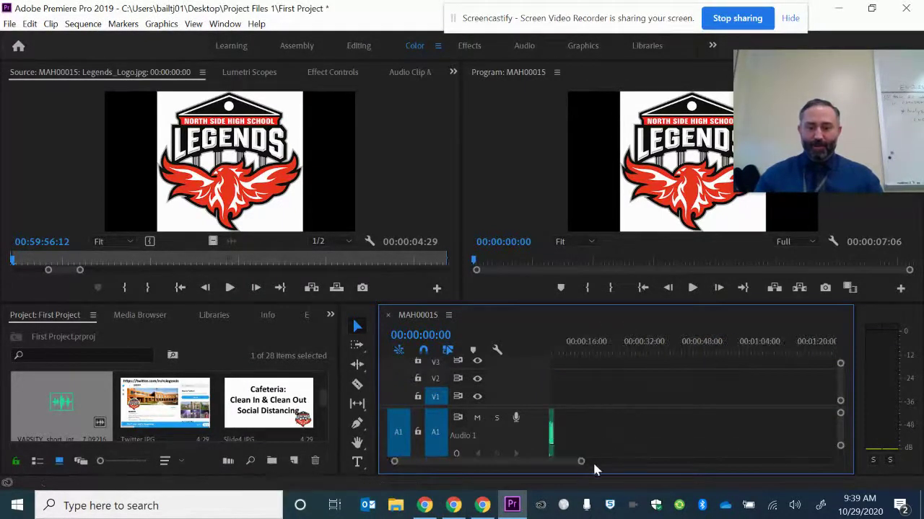
Step: Adjust the timeline zoom to fit the whole logo and intro audio clips, and reduce the audio tracks' height so A2 fits below A1
scroll(561, 465, up, 2)
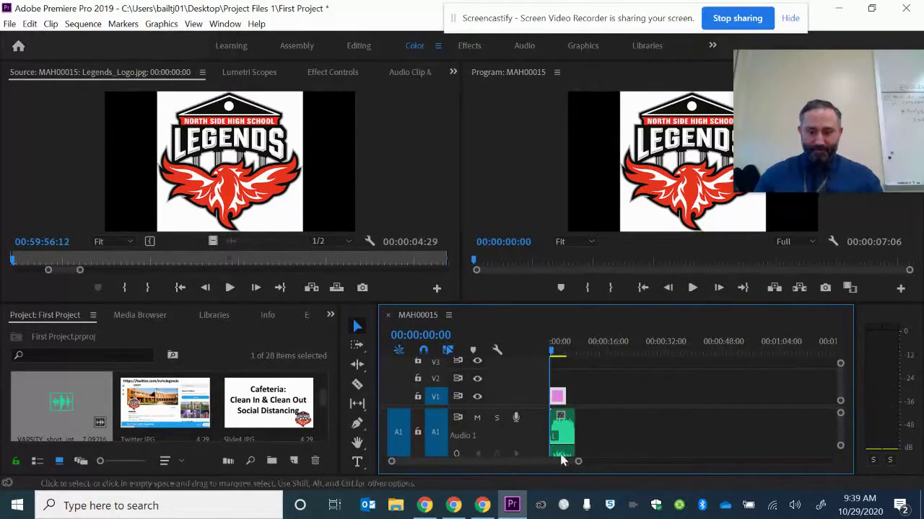
mouse_move(575, 464)
mouse_down()
mouse_move(509, 467)
mouse_move(526, 466)
mouse_up()
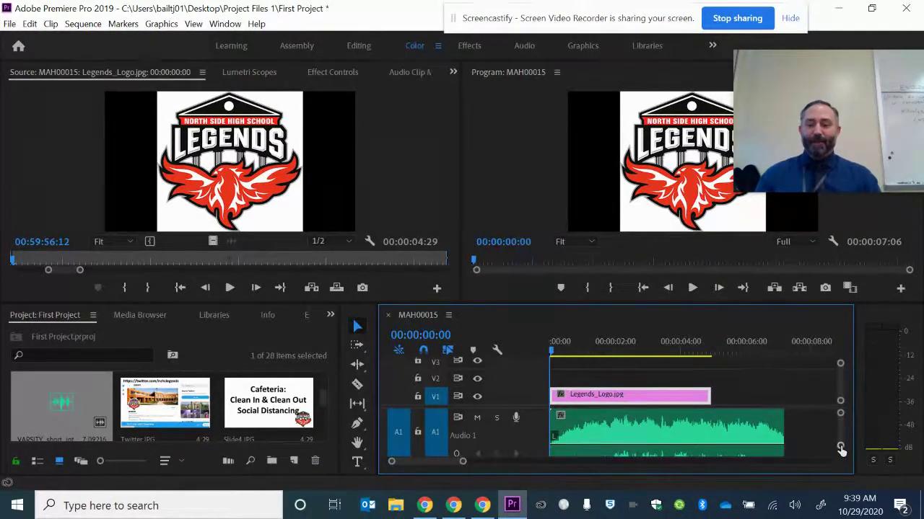
drag(841, 449, 841, 450)
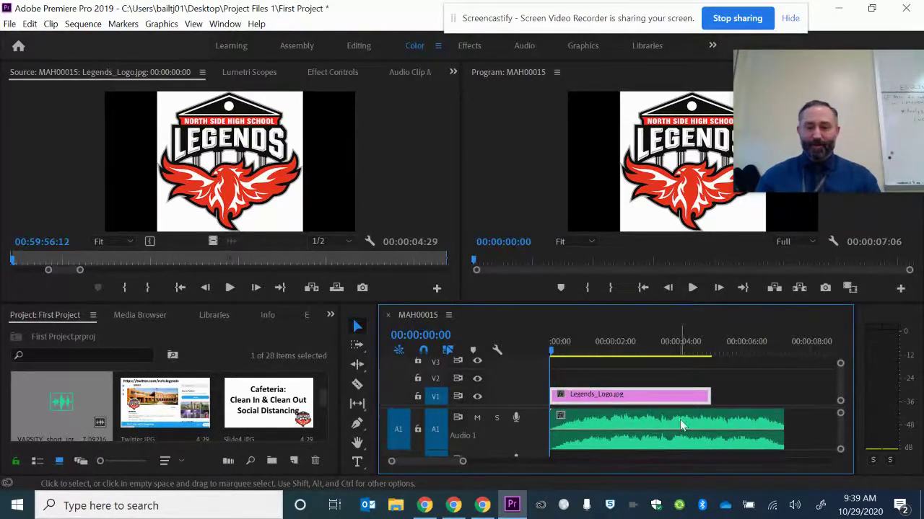
mouse_move(839, 451)
mouse_down()
mouse_move(841, 462)
mouse_move(840, 437)
mouse_move(842, 453)
mouse_up()
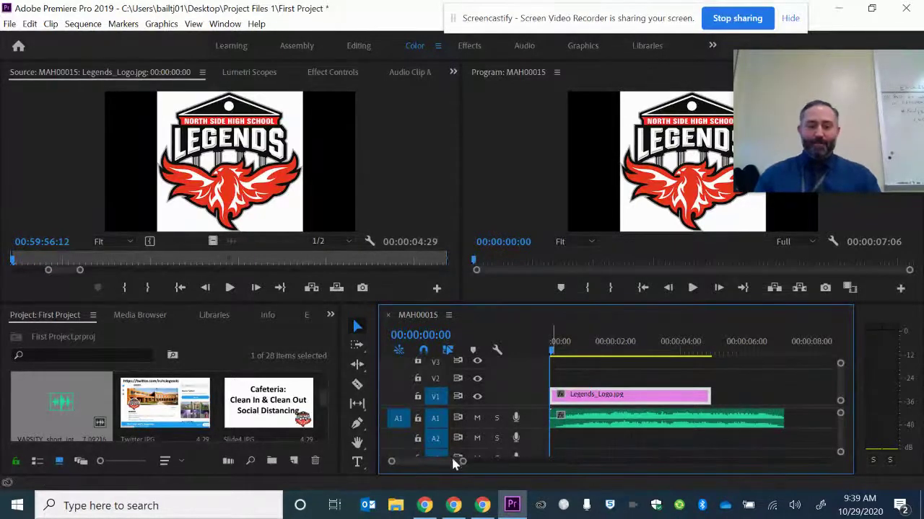
drag(463, 464, 517, 470)
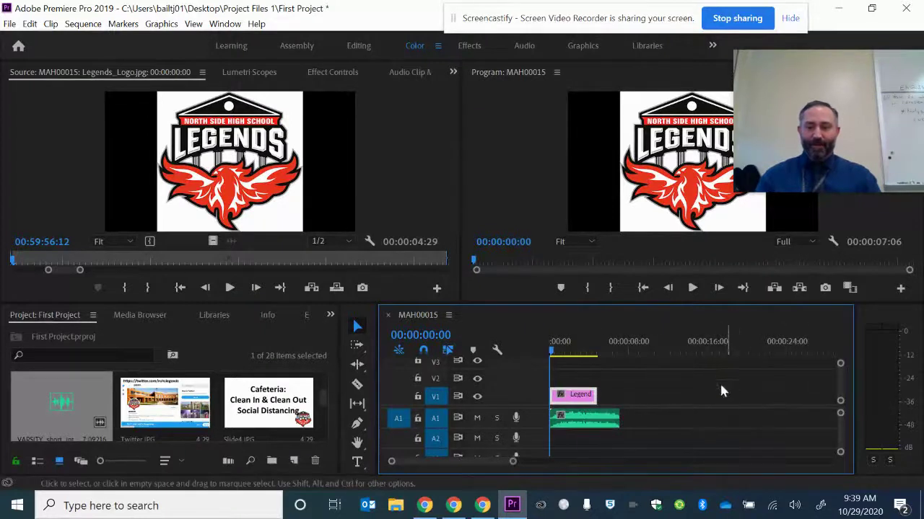
drag(517, 466, 461, 465)
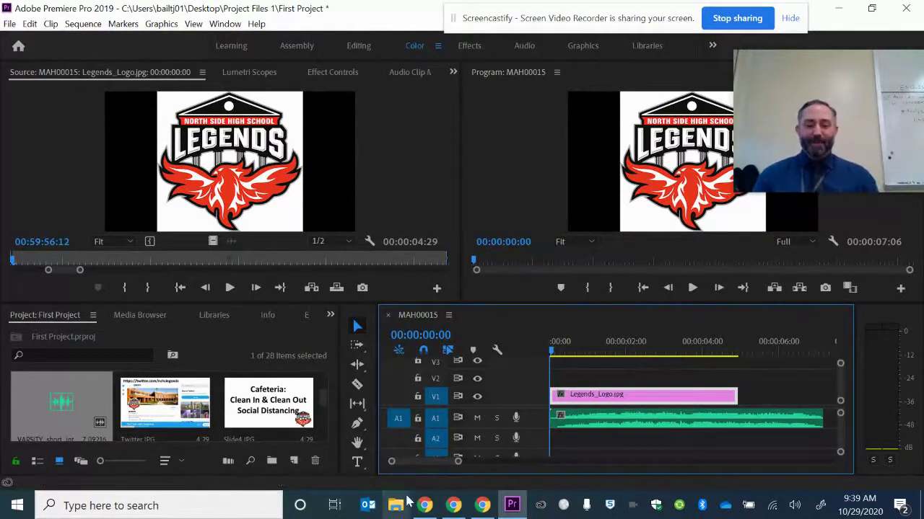
drag(392, 462, 493, 469)
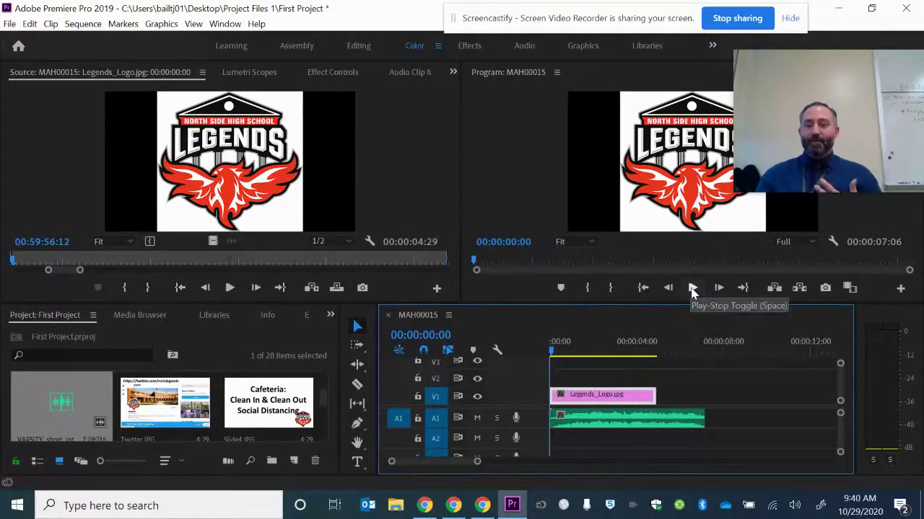
Step: Play the sequence from the start to check how the logo runs against the intro audio, stopping after the logo ends
drag(791, 146, 832, 443)
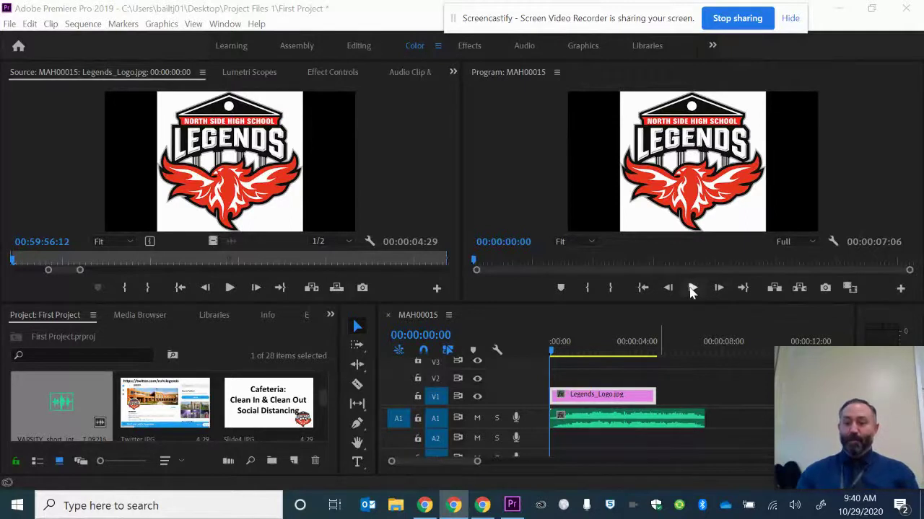
click(692, 288)
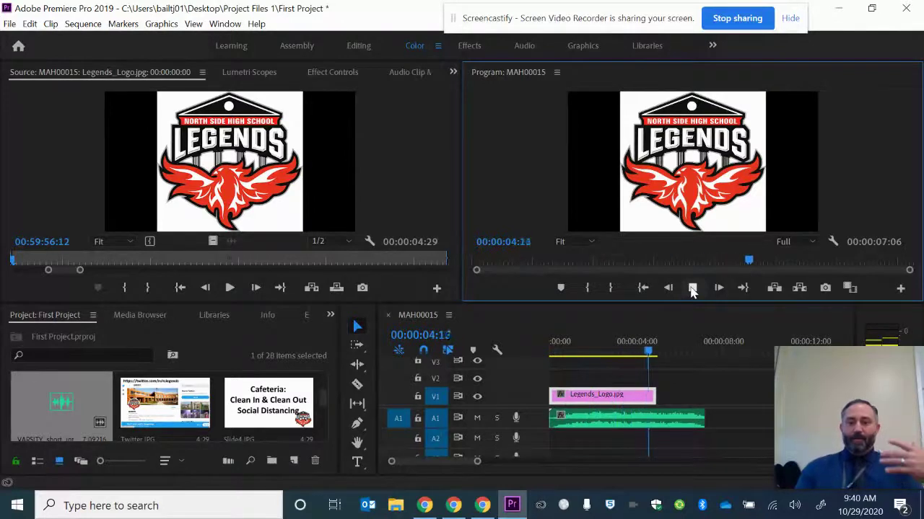
click(691, 289)
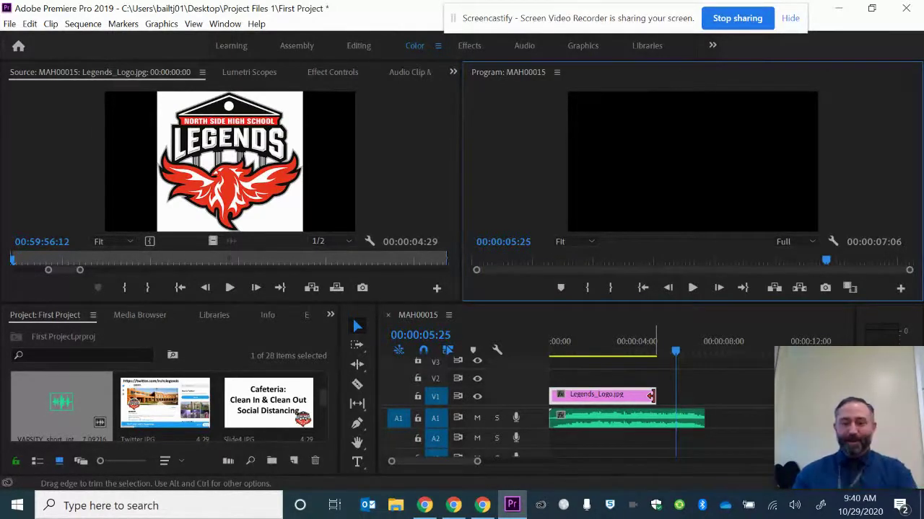
Step: Extend the end of the Legends_Logo.jpg clip on V1 to match the end of the intro audio on A1
click(650, 396)
drag(650, 396, 700, 396)
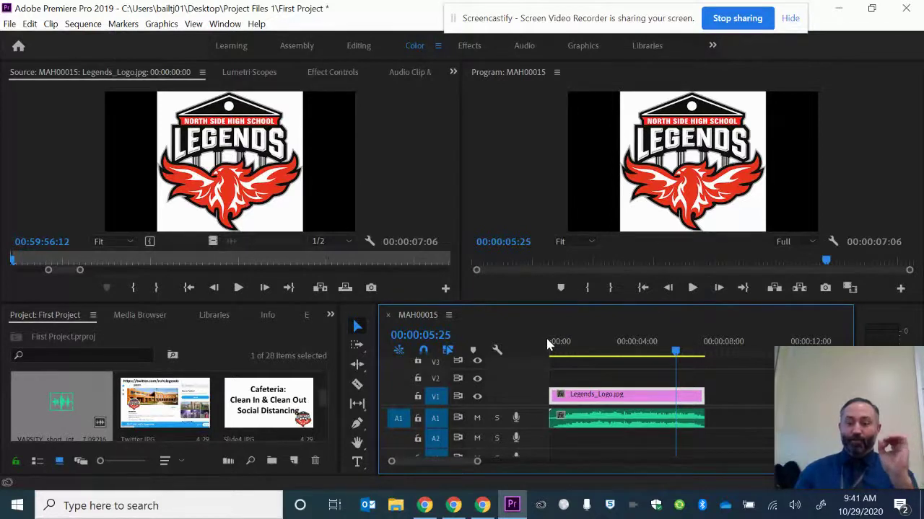
Step: Play the opening through from the start to review it, and return the playhead to 00:00:00:00
click(642, 288)
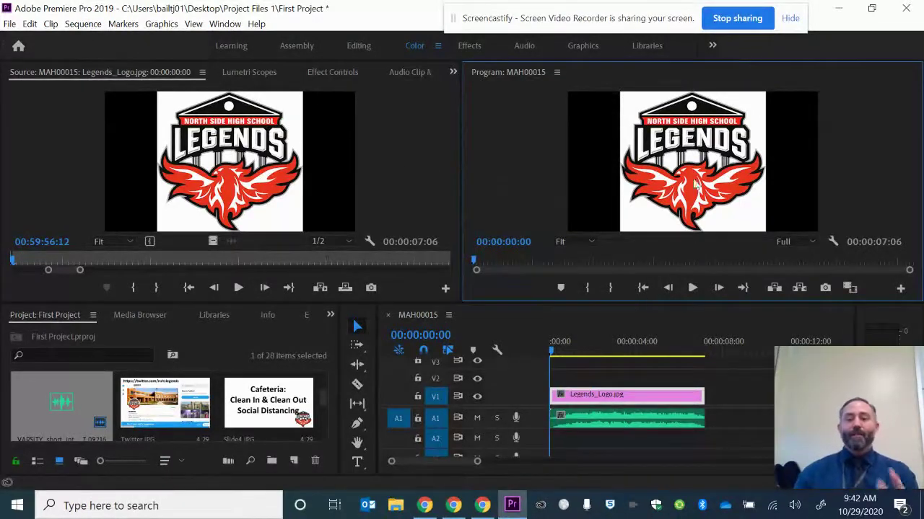
click(693, 288)
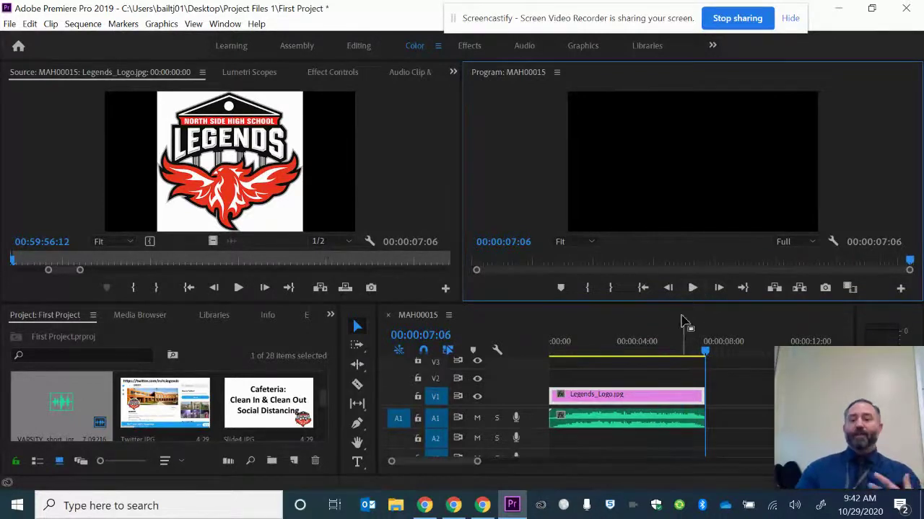
click(642, 288)
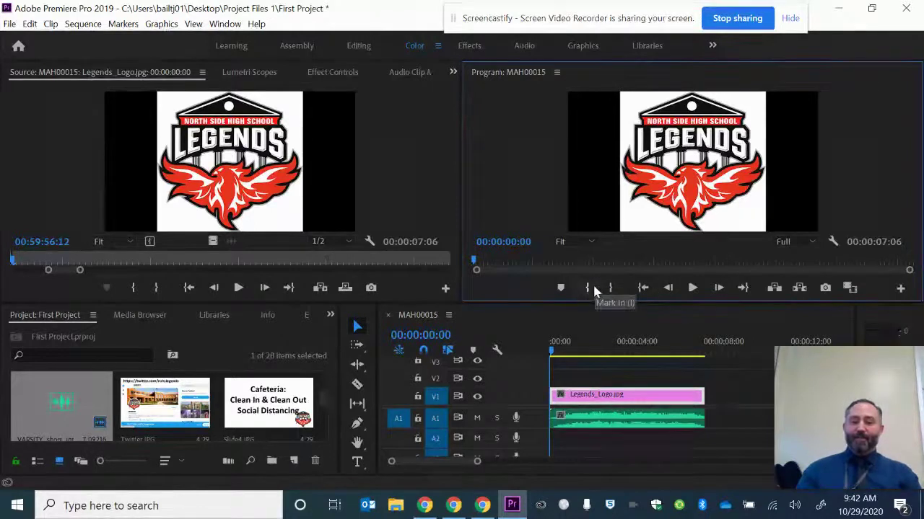
click(576, 349)
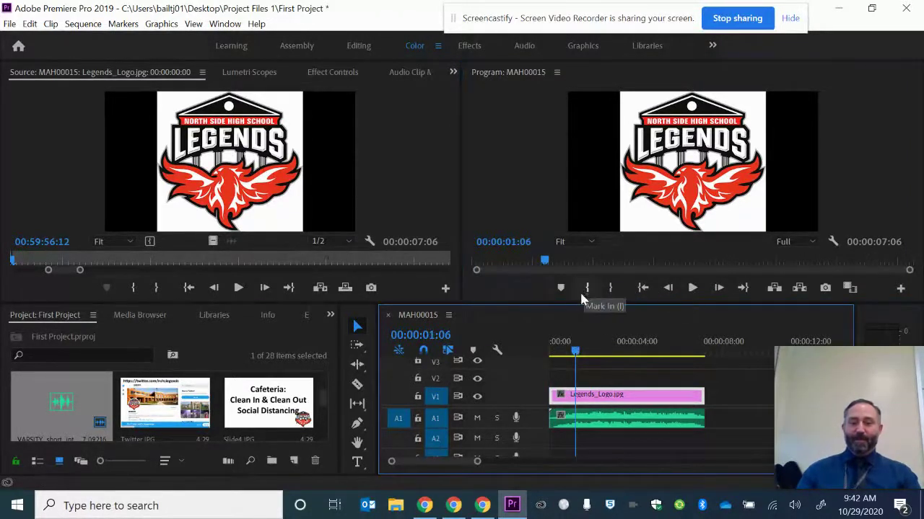
drag(544, 261, 464, 267)
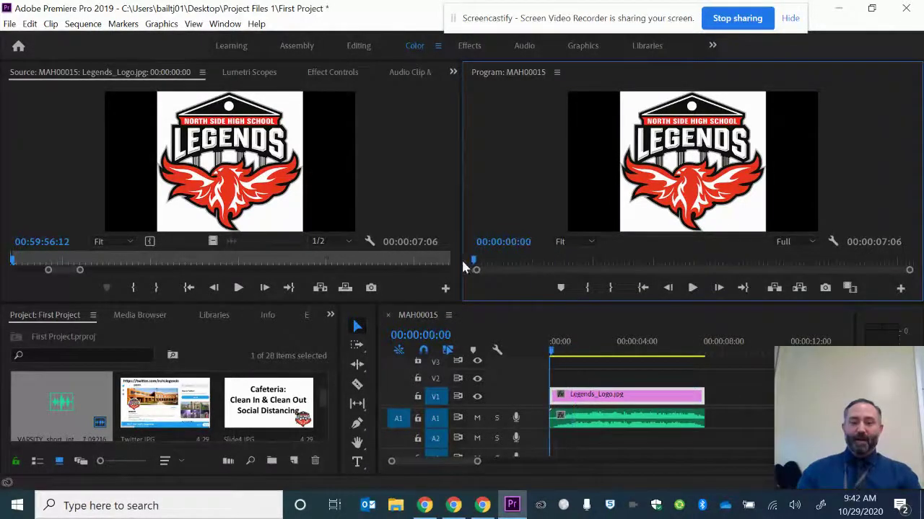